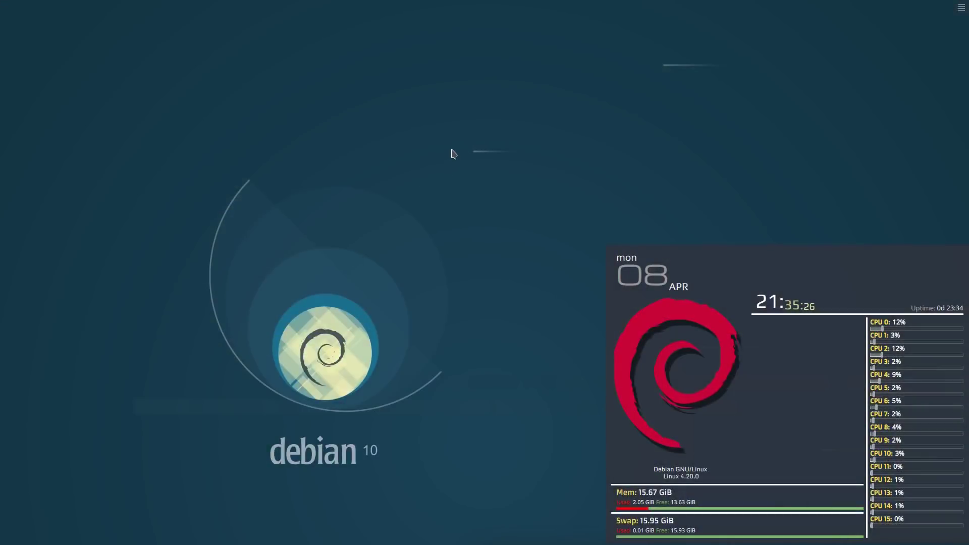
Launch Synaptic Package Manager from a 'syna' launcher search and authenticate with the root password
key(ctrl+space)
text(syna)
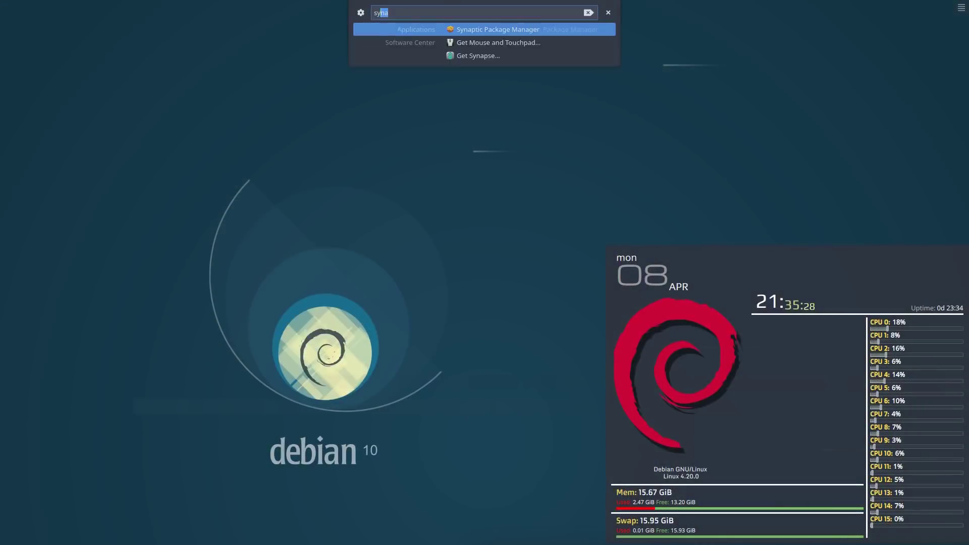
key(Return)
text(**********)
key(Return)
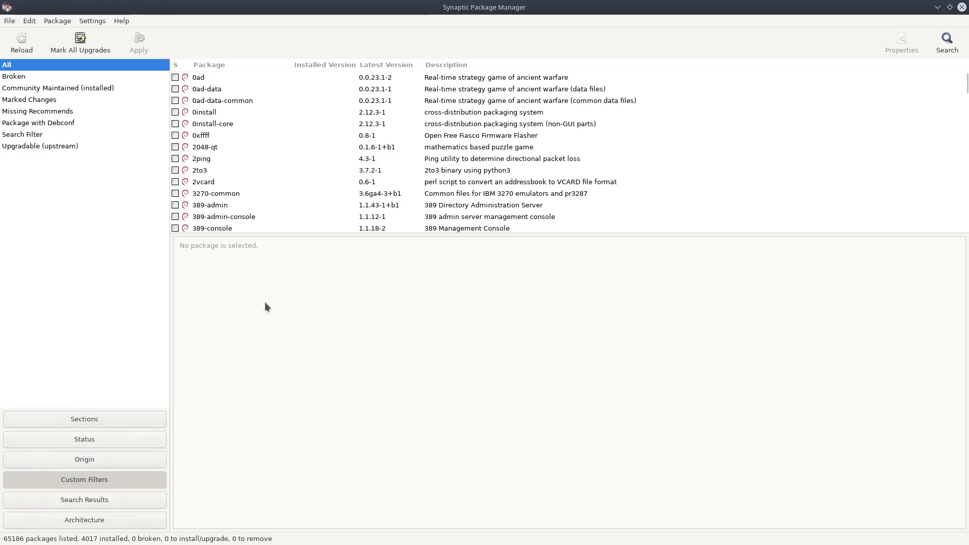
Show the Editors section's 256 packages and view elpa-pod-mode's description without marking it
click(101, 417)
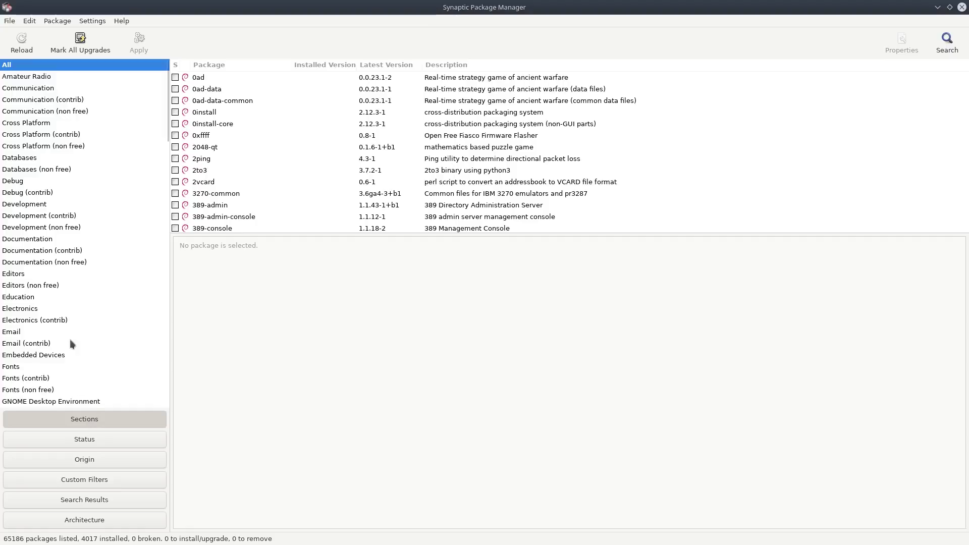
click(16, 274)
scroll(290, 173, down, 10)
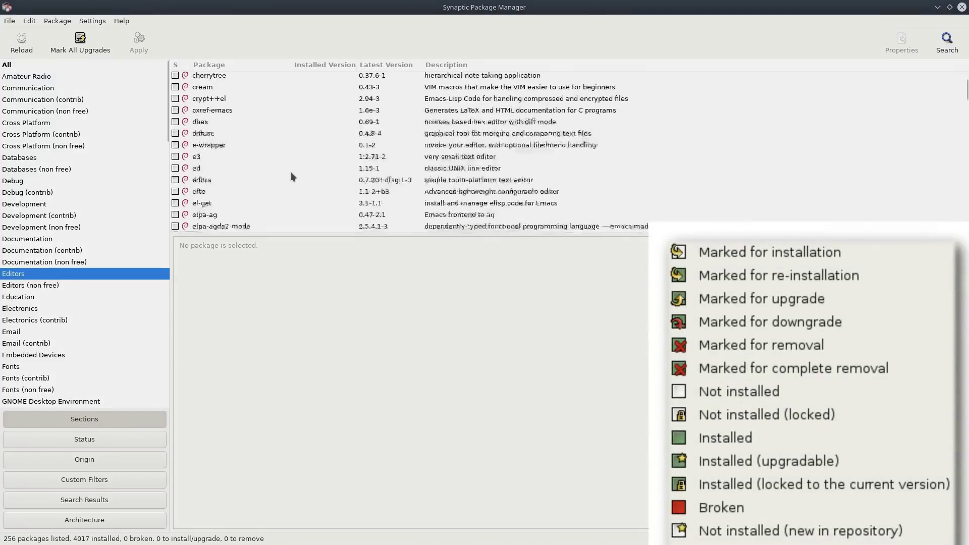
scroll(290, 174, down, 3)
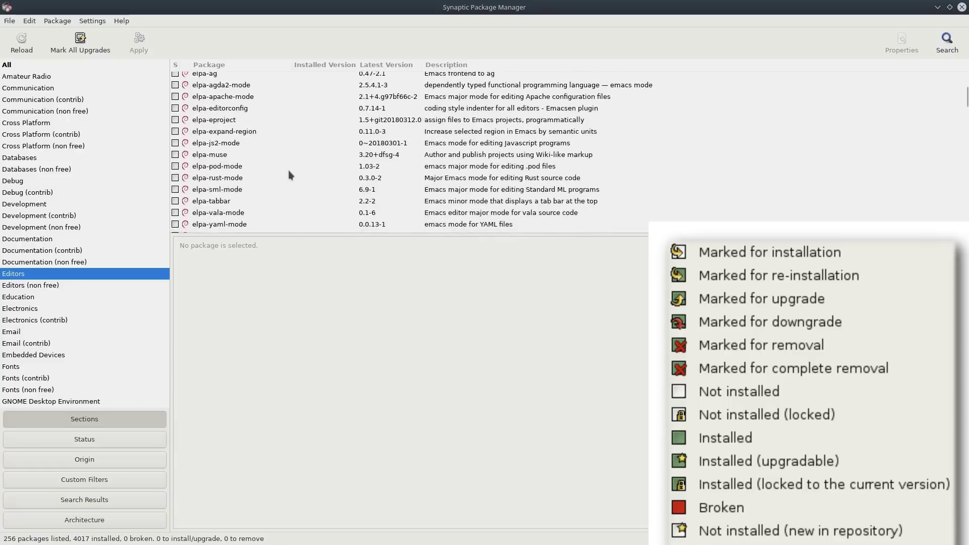
click(176, 167)
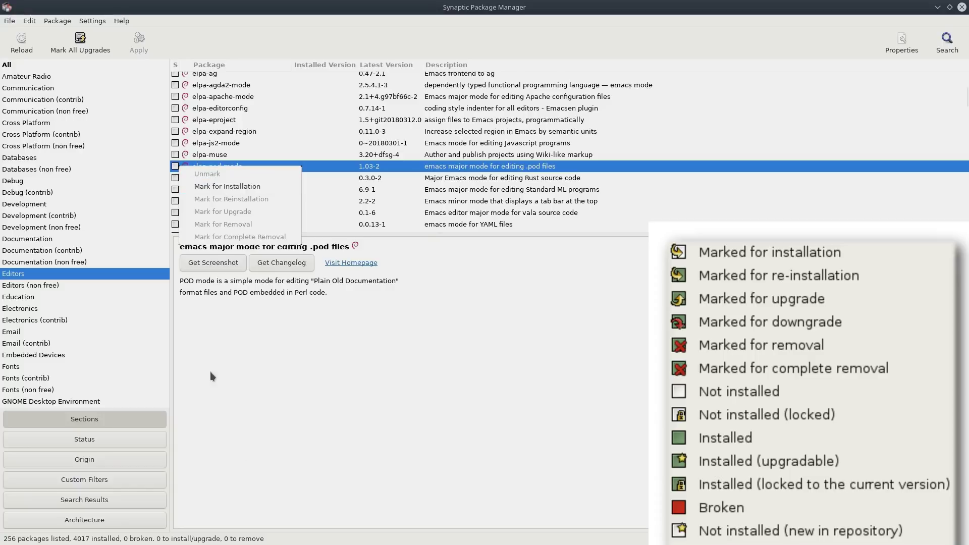
click(340, 472)
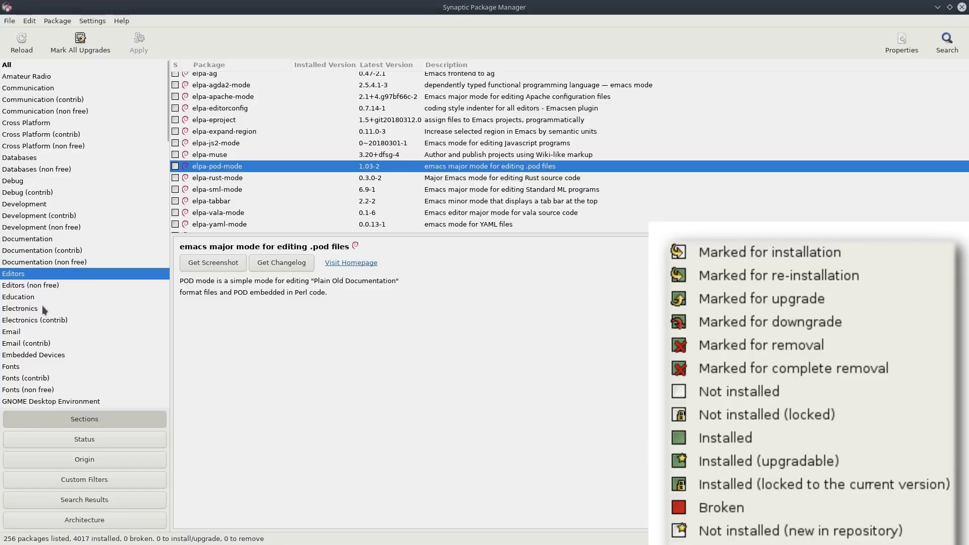
Filter by status to Installed (local or obsolete) and scroll through its 68 packages
click(99, 441)
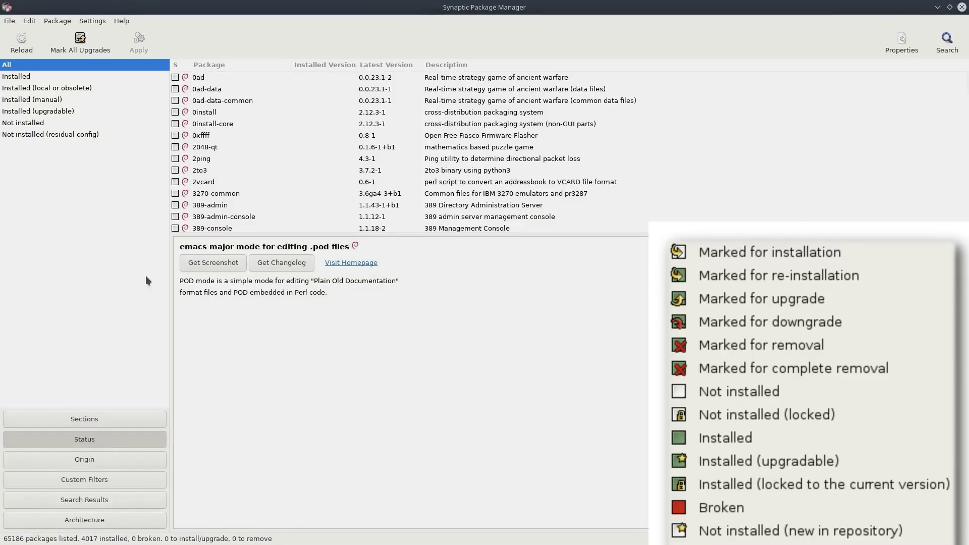
click(19, 77)
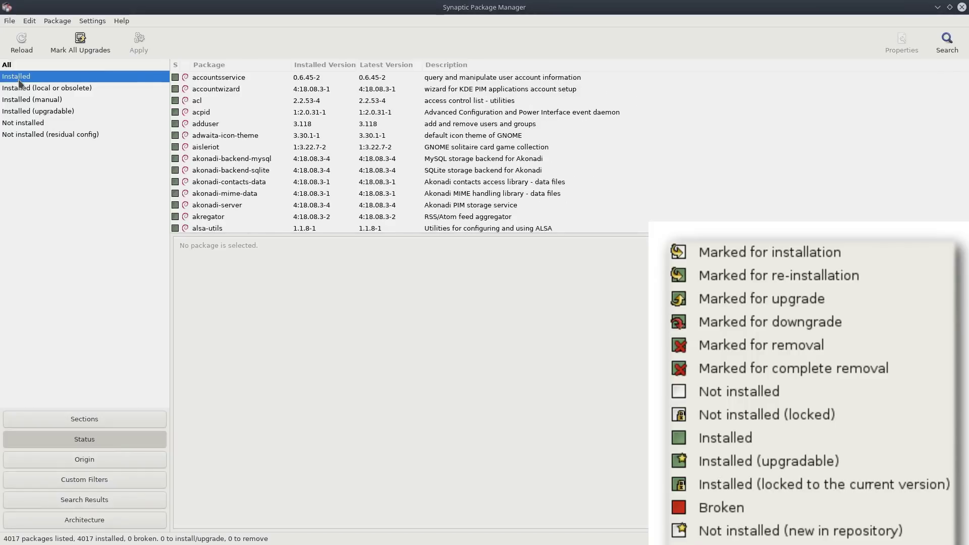
click(43, 89)
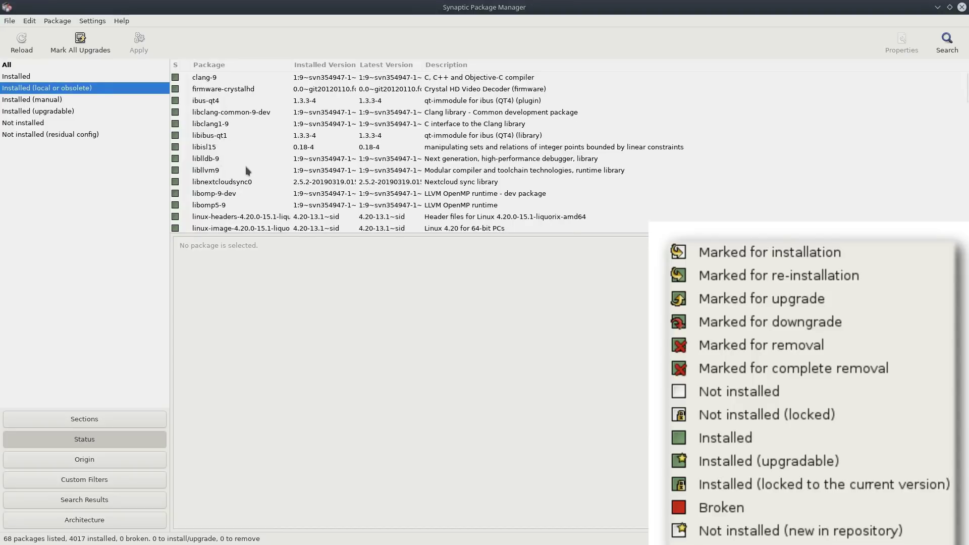
scroll(245, 166, down, 4)
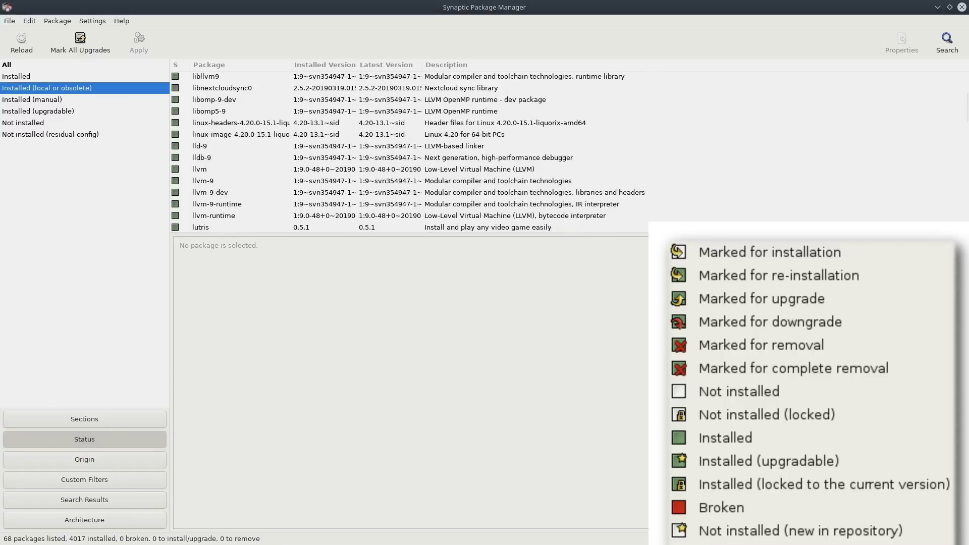
scroll(220, 134, down, 3)
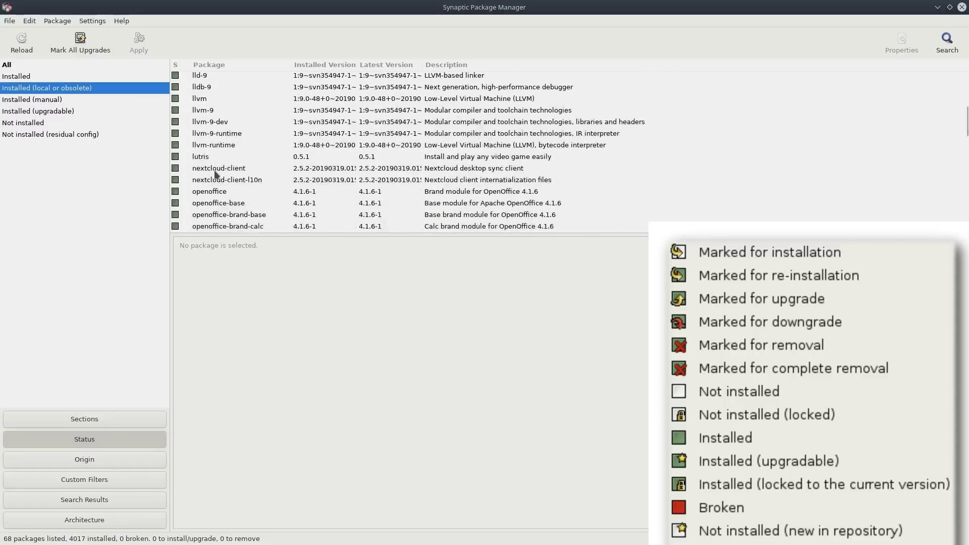
scroll(222, 195, down, 3)
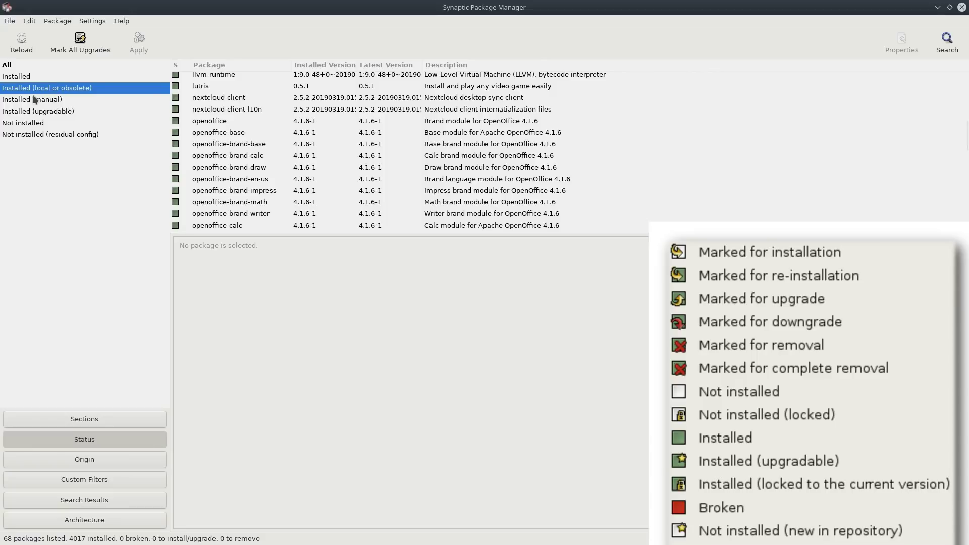
Reload package information, mark all six upgradable packages with required changes, and apply the upgrade
click(48, 113)
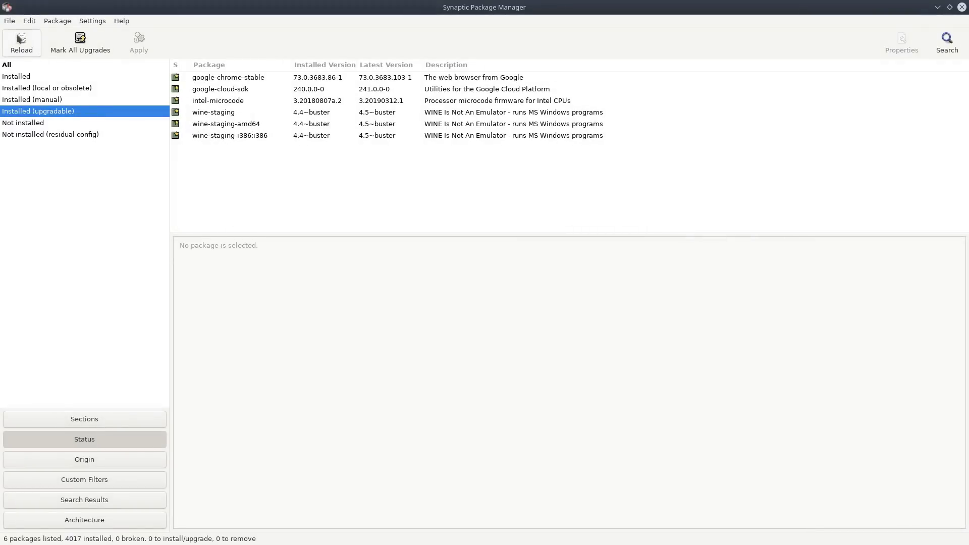
click(22, 49)
click(86, 51)
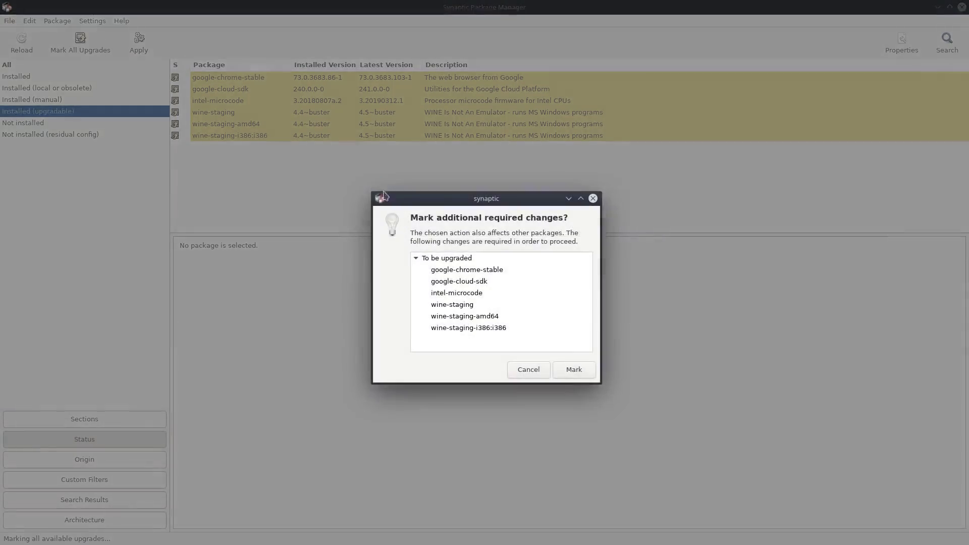
click(579, 373)
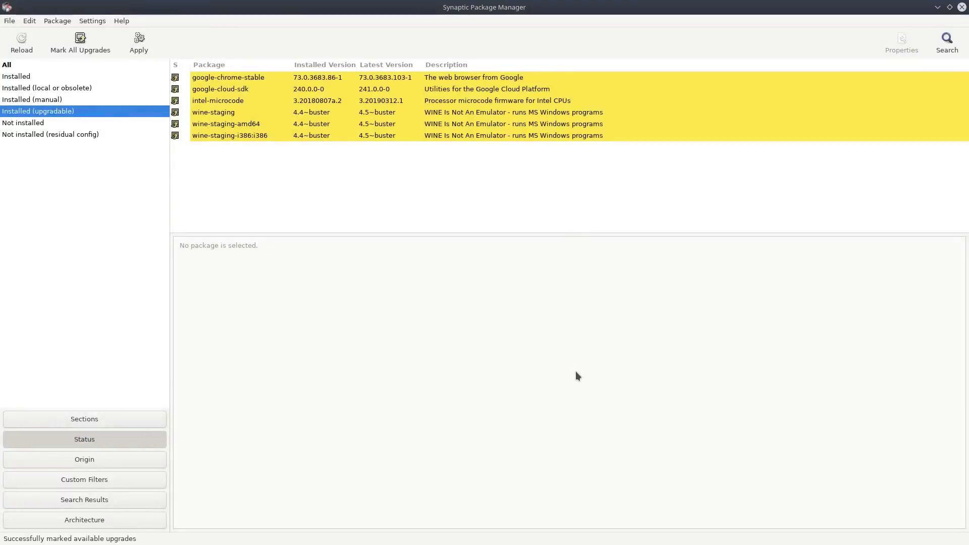
click(139, 43)
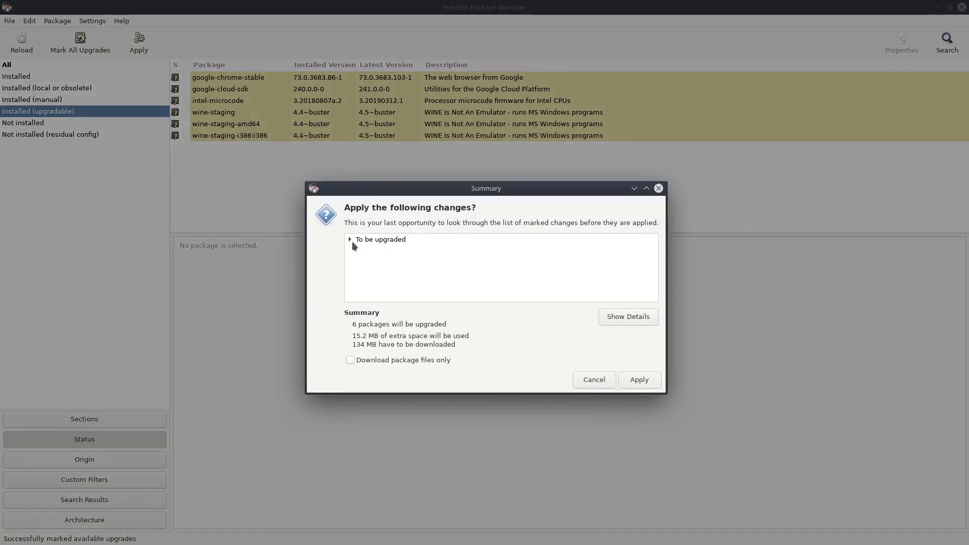
click(349, 240)
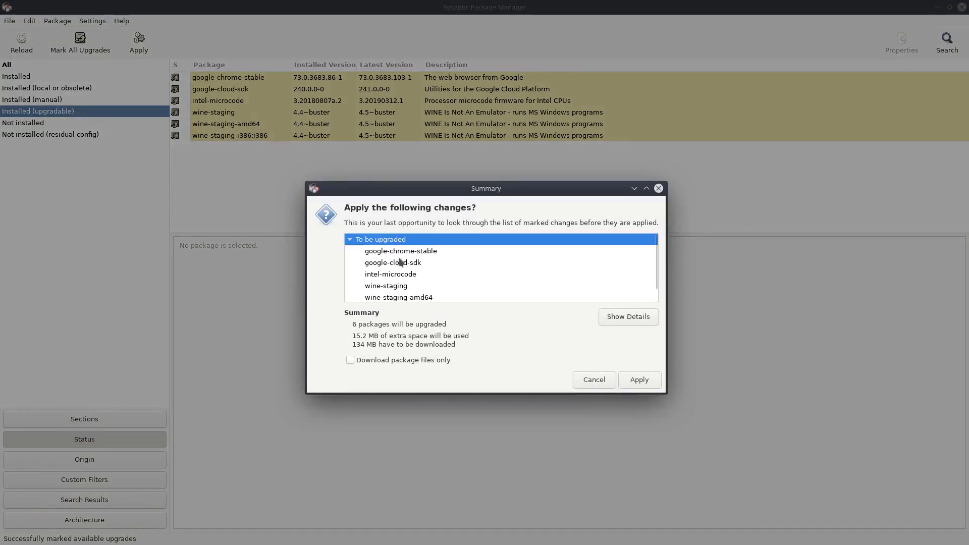
click(647, 380)
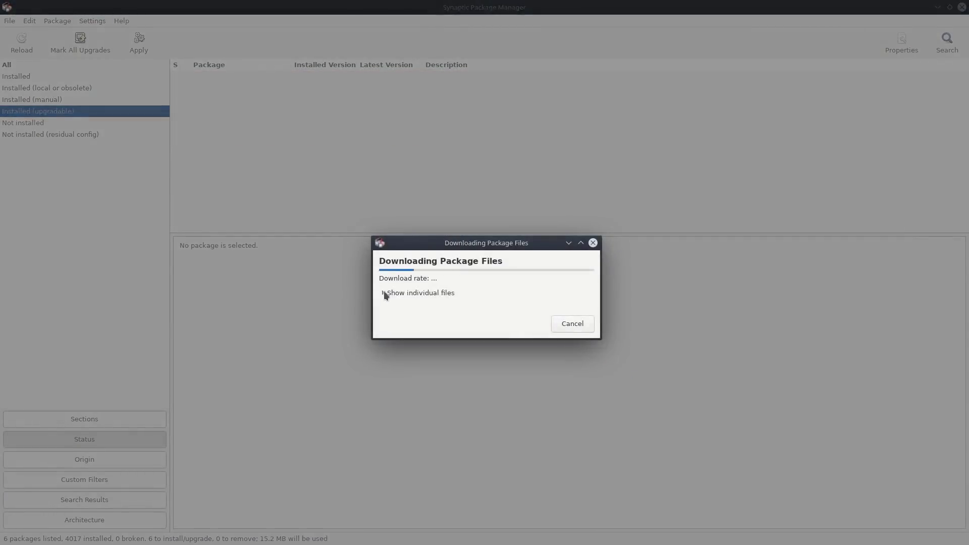
Show individual file downloads and scroll the log showing the six packages set up
click(384, 293)
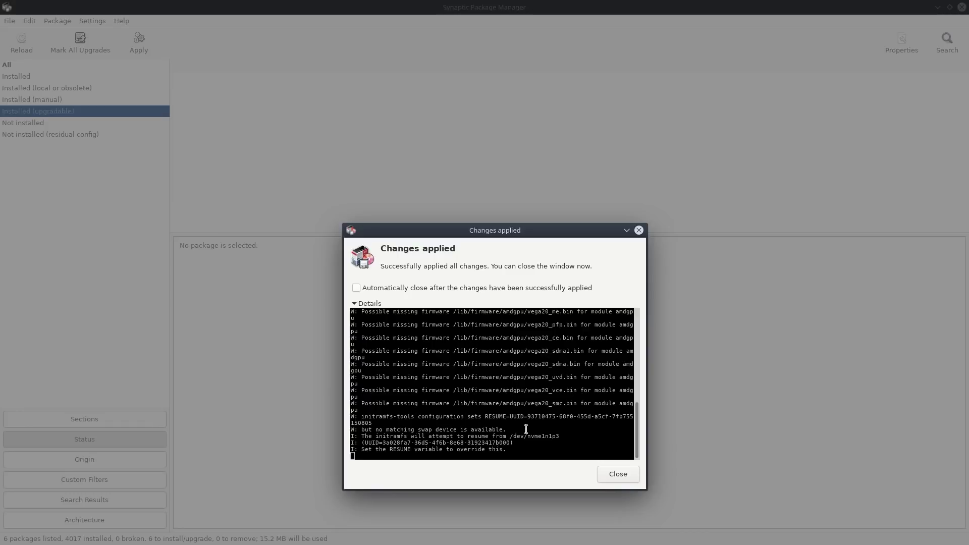
scroll(545, 424, up, 3)
scroll(603, 396, up, 5)
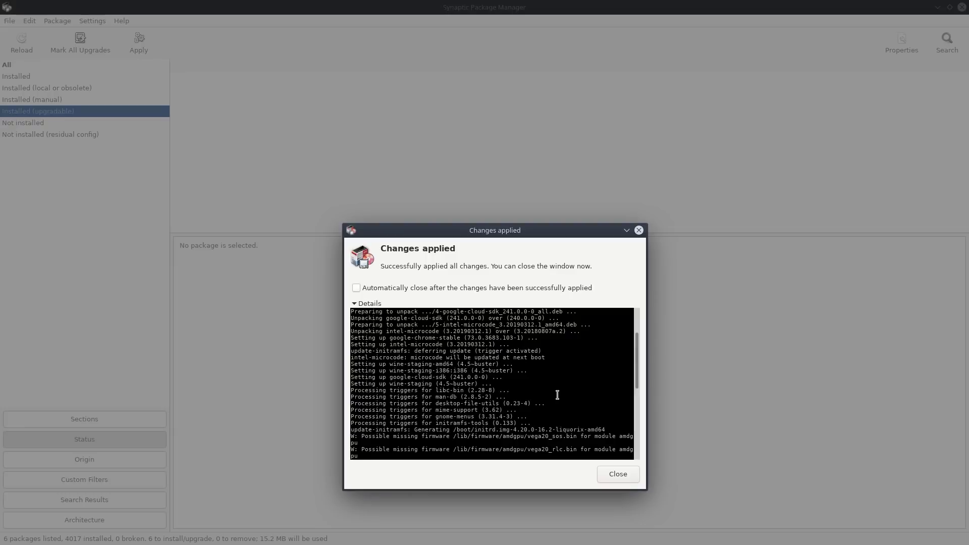
scroll(557, 395, up, 3)
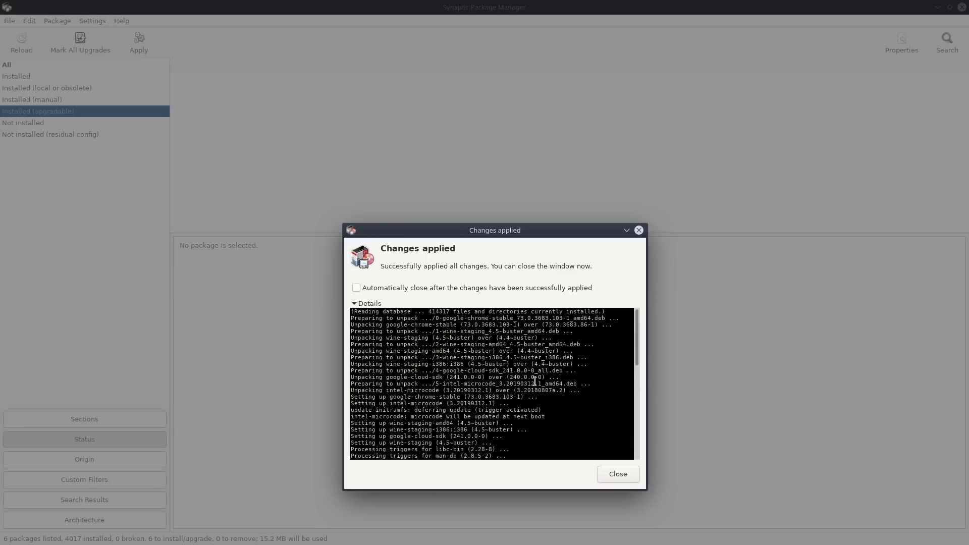
scroll(534, 379, down, 6)
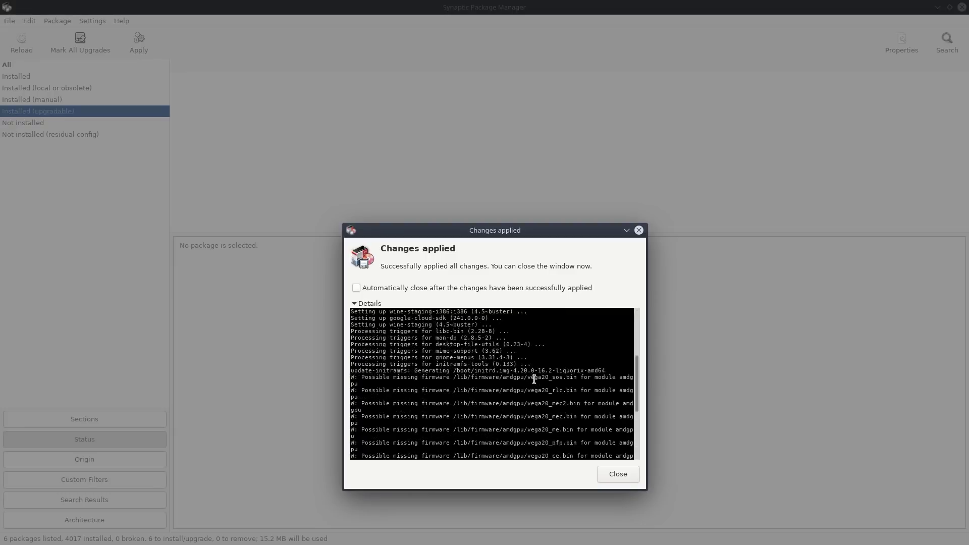
scroll(535, 380, down, 6)
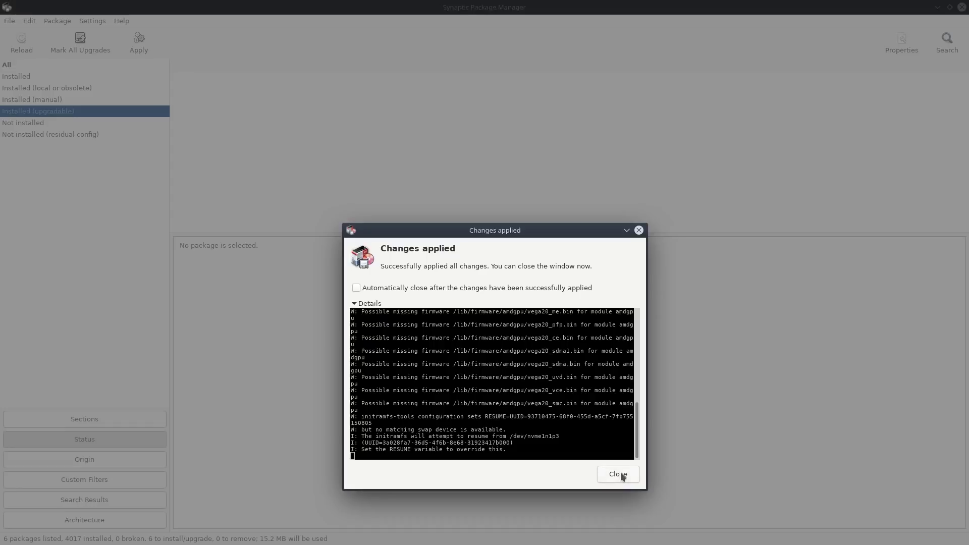
Close the changes report and browse all 65186 packages grouped by repository origin
click(357, 288)
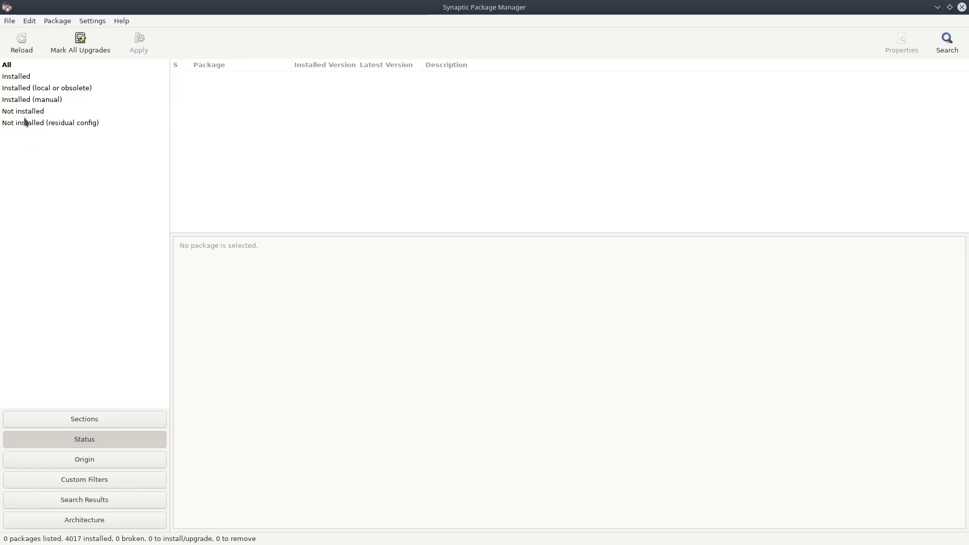
click(98, 457)
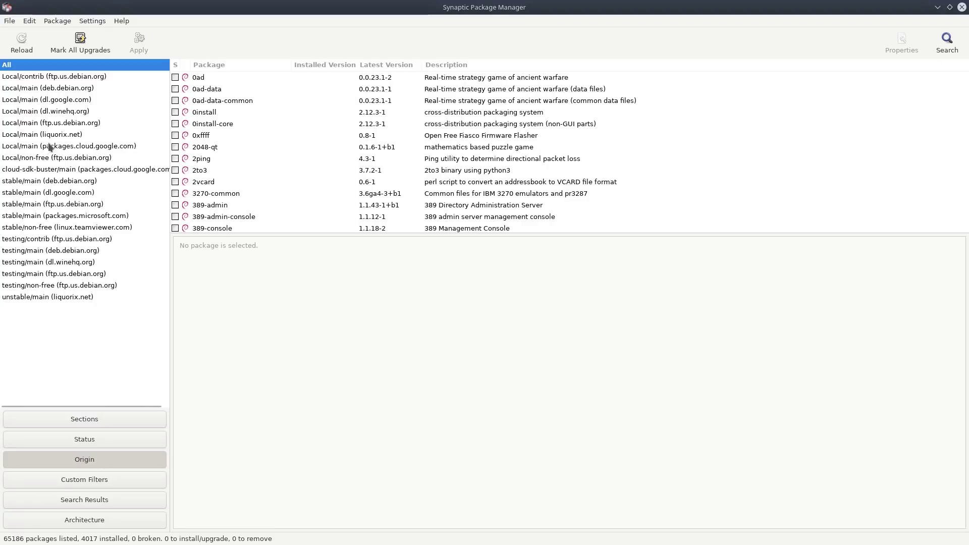
Filter by packages.cloud.google.com, then by the stable/non-free linux.teamviewer.com origin
click(71, 150)
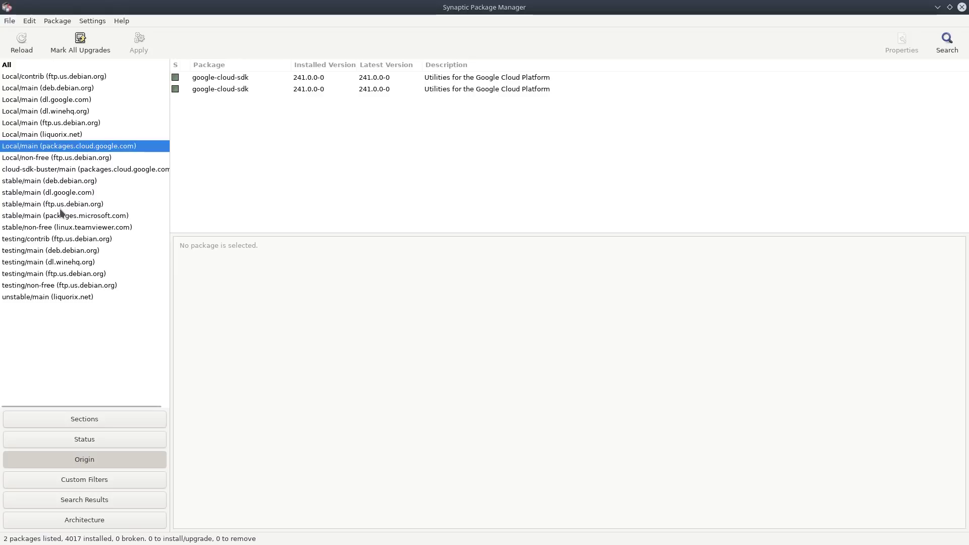
click(80, 231)
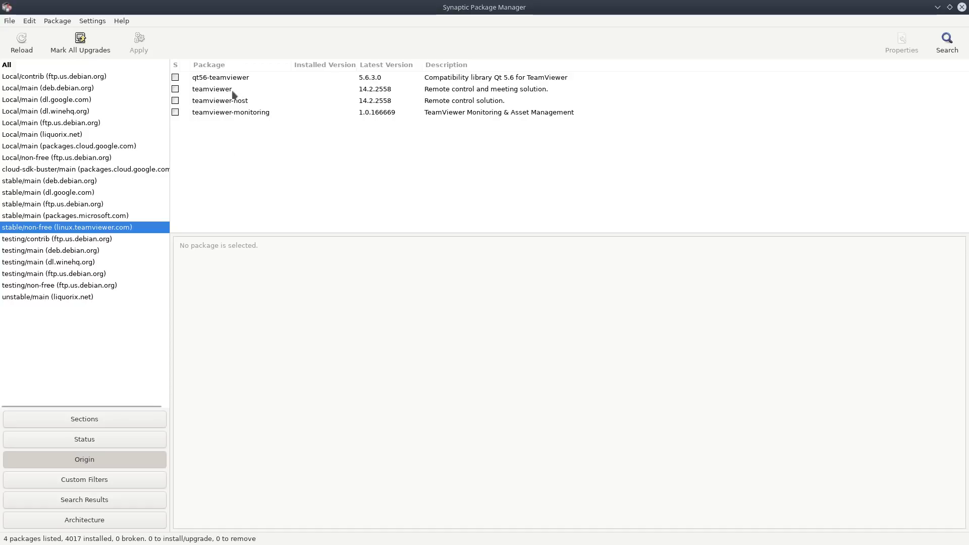
Mark teamviewer 14.2.2558 for installation and apply the change
right_click(202, 91)
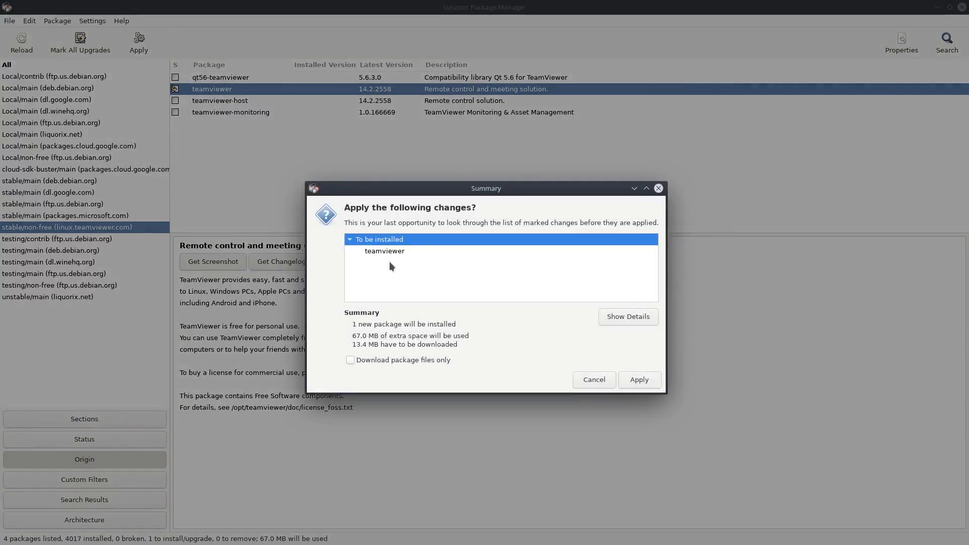
click(639, 383)
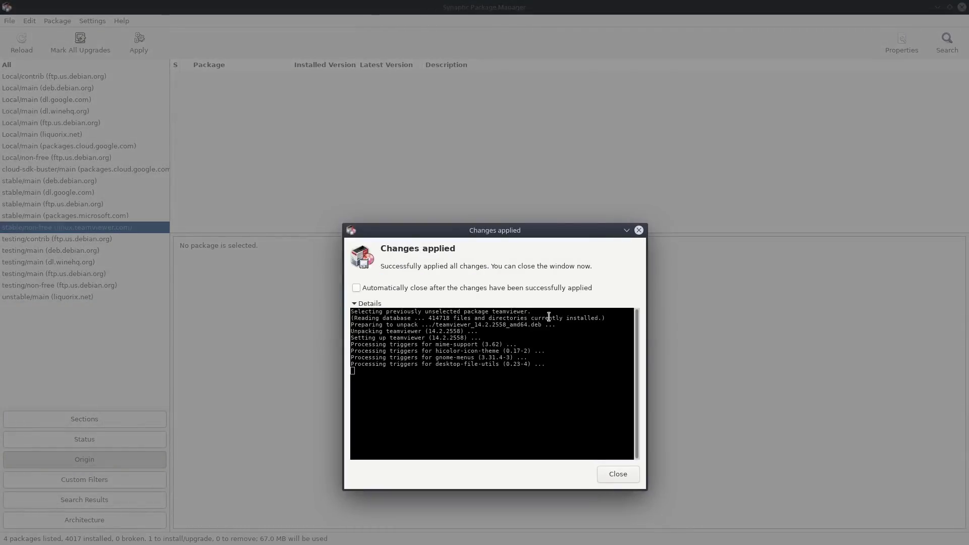
Close the installation report, launch TeamViewer 14 via a 'team' search, and accept its licence
click(624, 471)
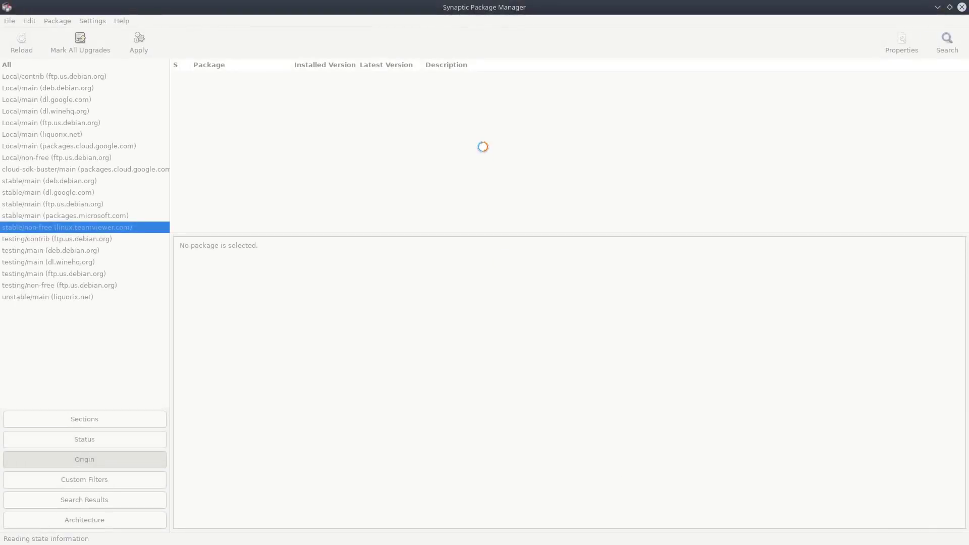
key(alt+F2)
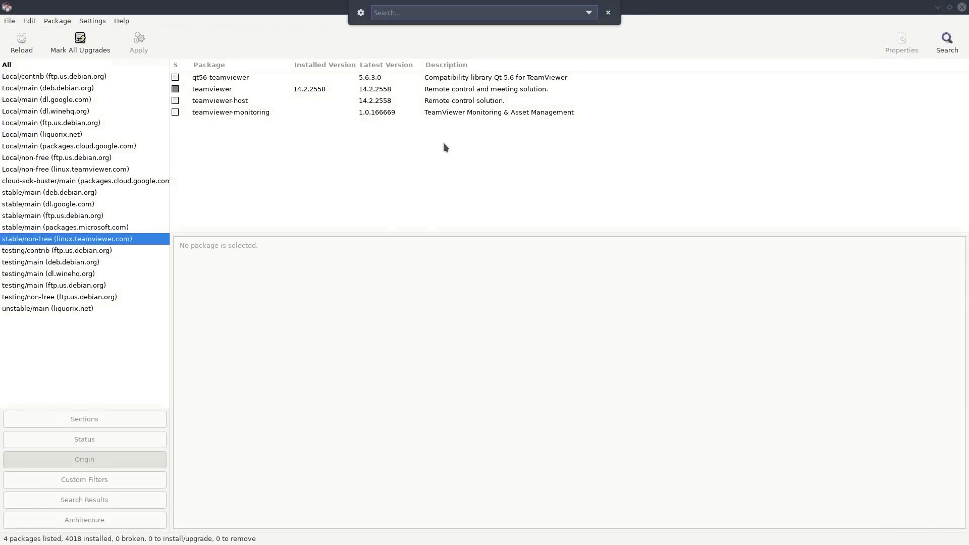
text(team)
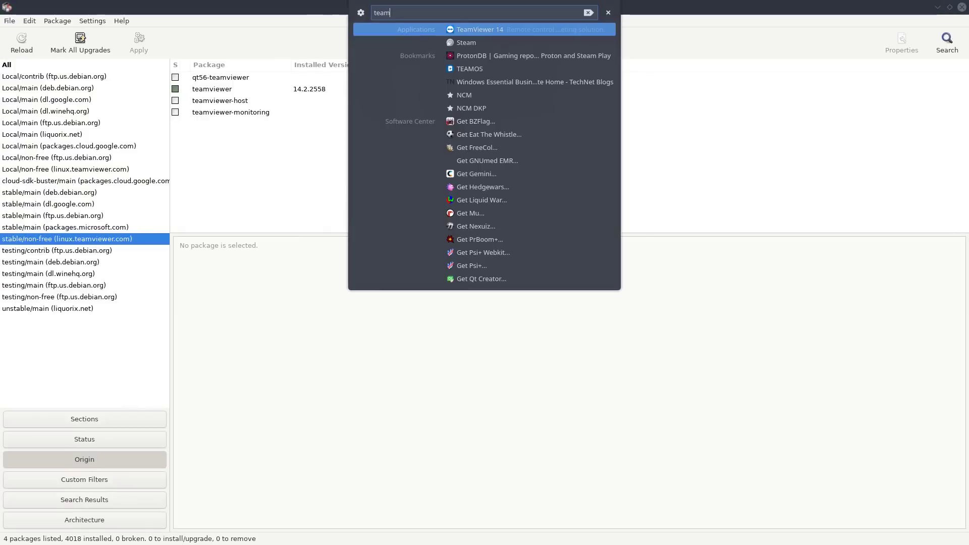
key(Return)
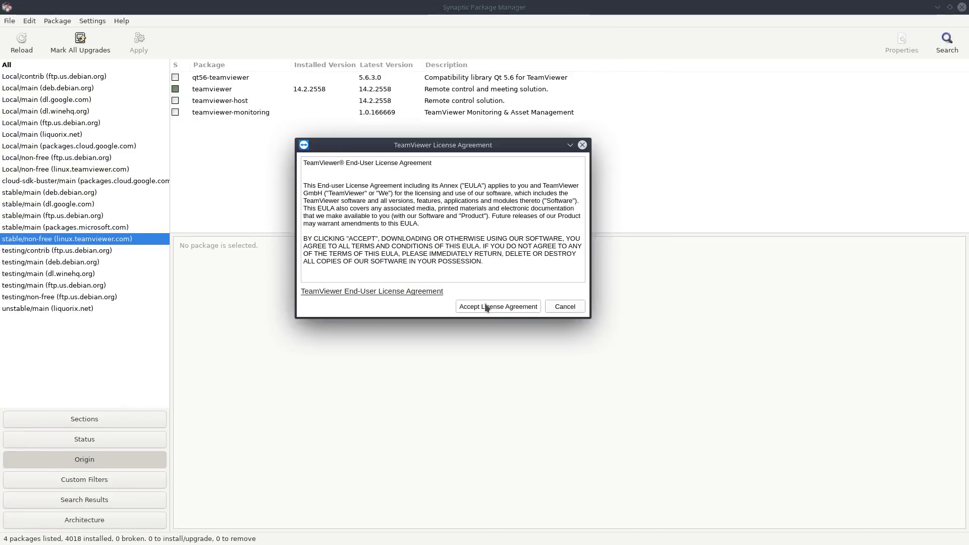
click(487, 307)
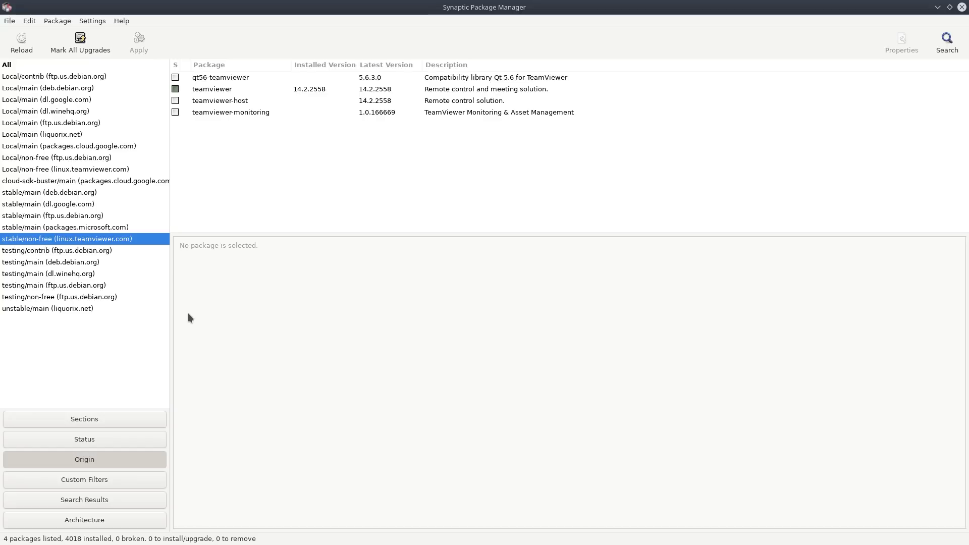
Check the Broken and Upgradable (upstream) custom filters, each showing 0 packages
click(97, 478)
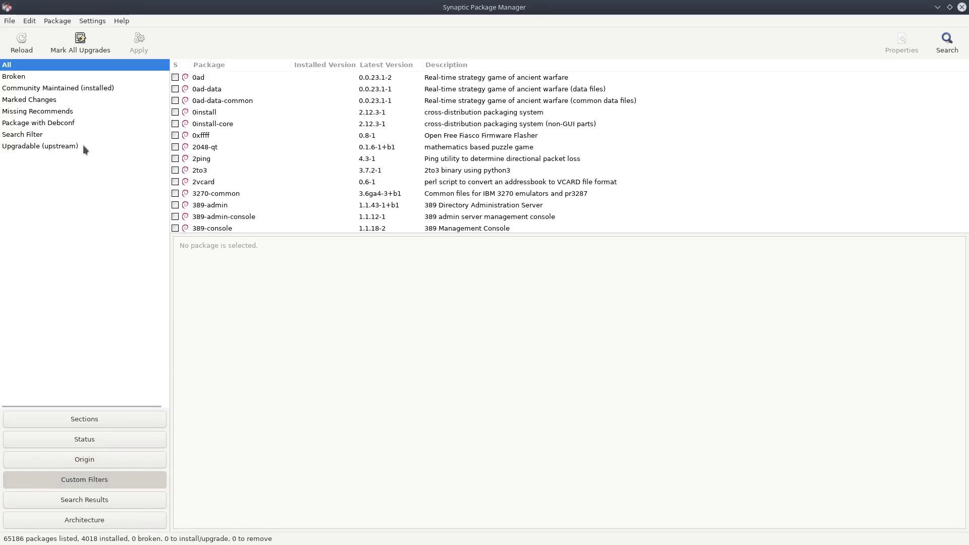
click(18, 78)
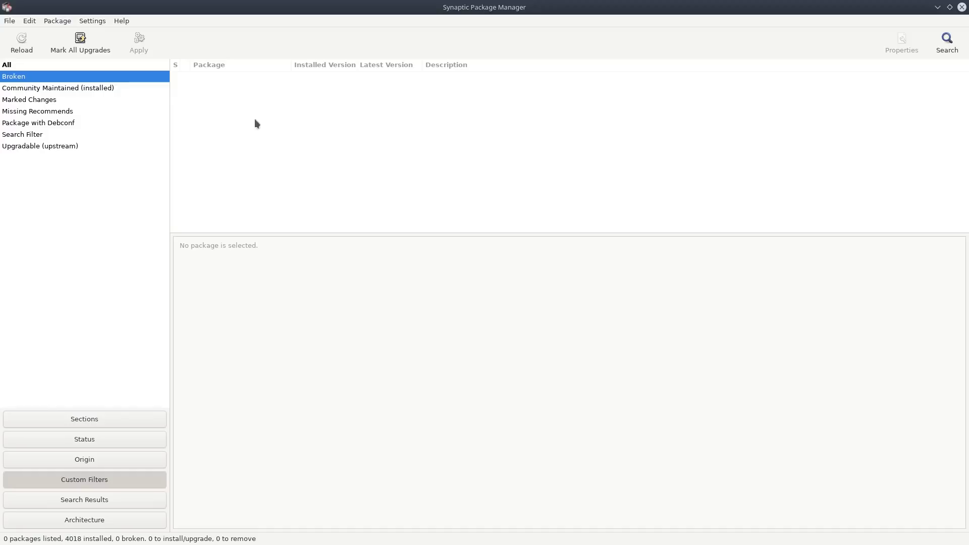
click(33, 148)
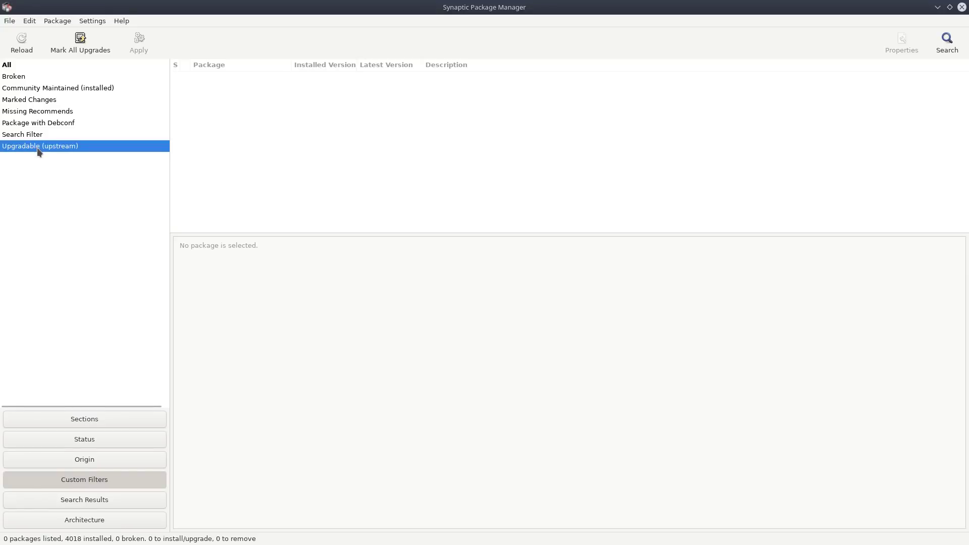
Filter the list to Installed packages by status and open accountwizard's properties
click(84, 439)
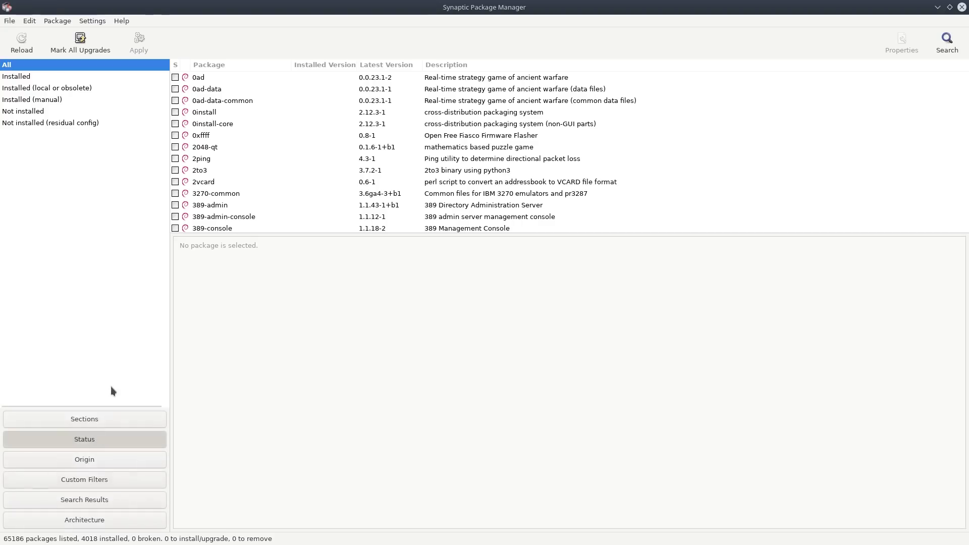
click(37, 76)
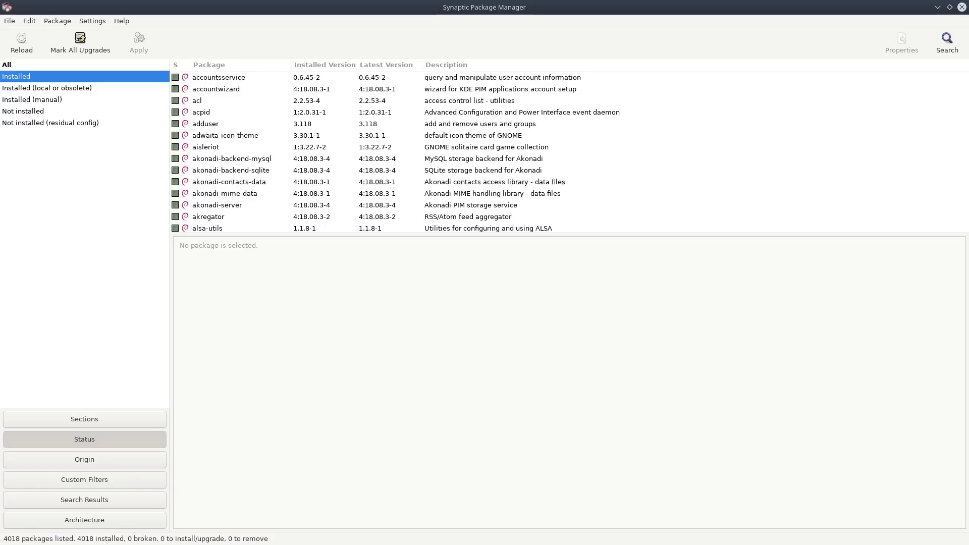
right_click(224, 89)
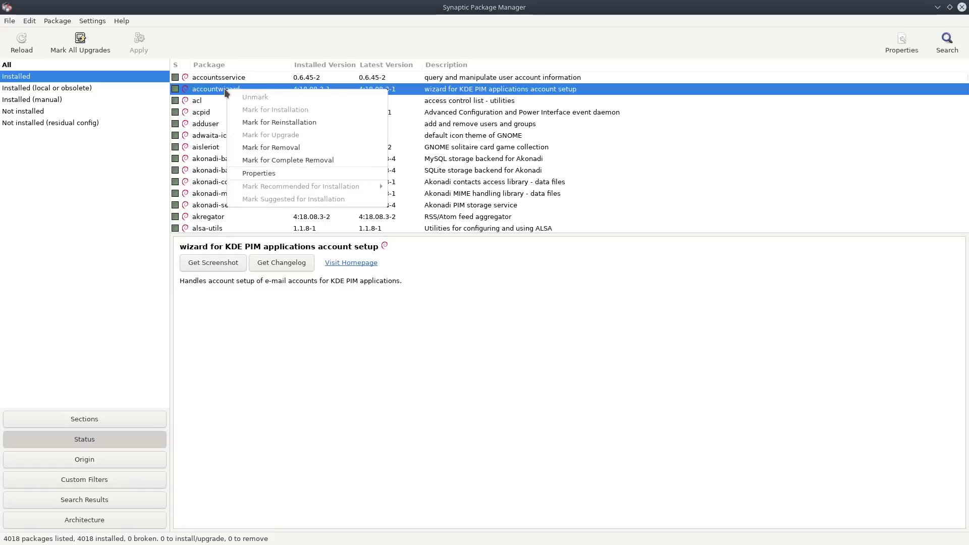
click(272, 174)
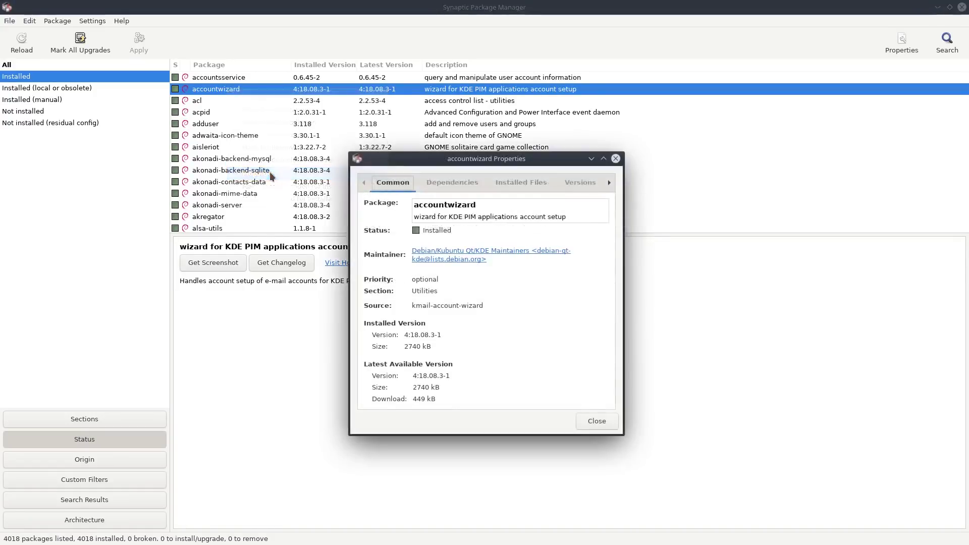
Scroll through accountwizard's dependencies list
click(453, 185)
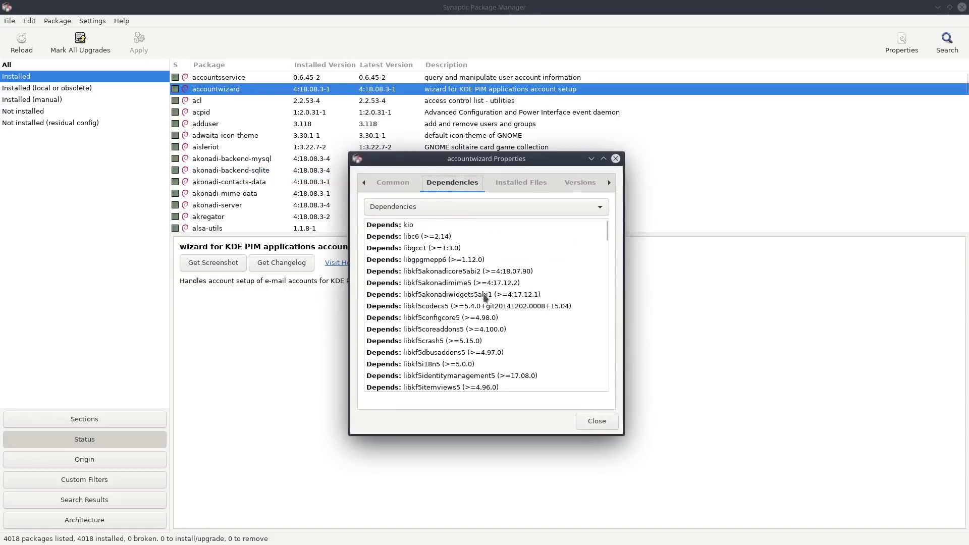
scroll(483, 315, down, 10)
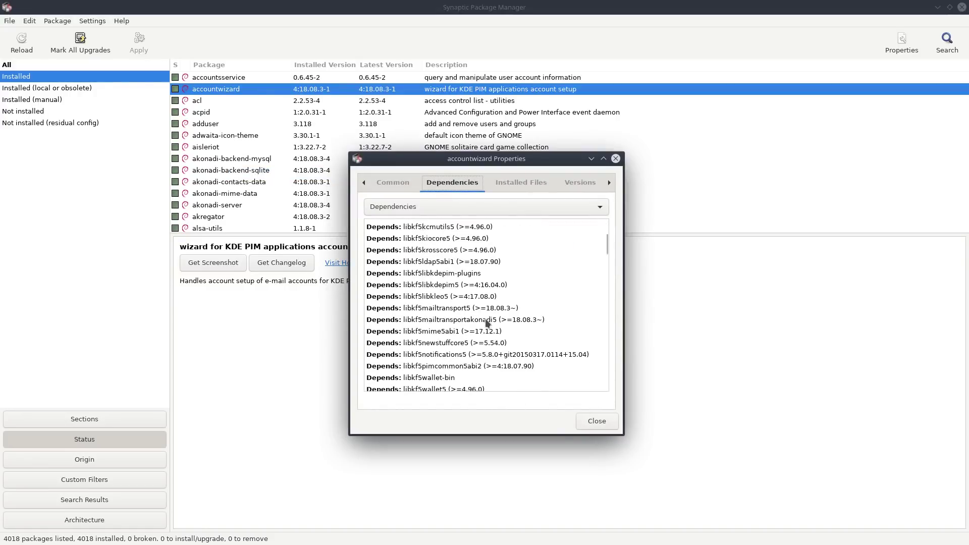
scroll(481, 317, down, 4)
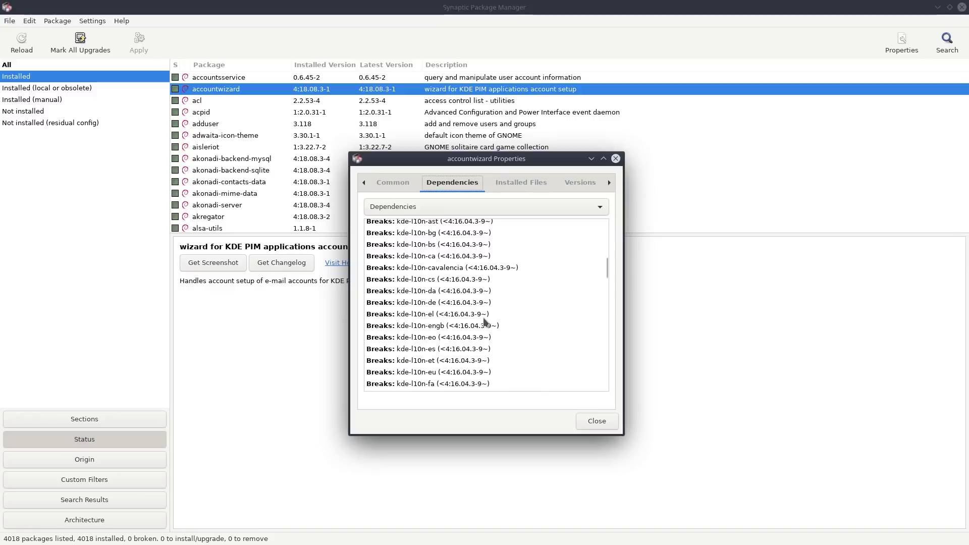
scroll(481, 317, down, 5)
scroll(481, 317, down, 5)
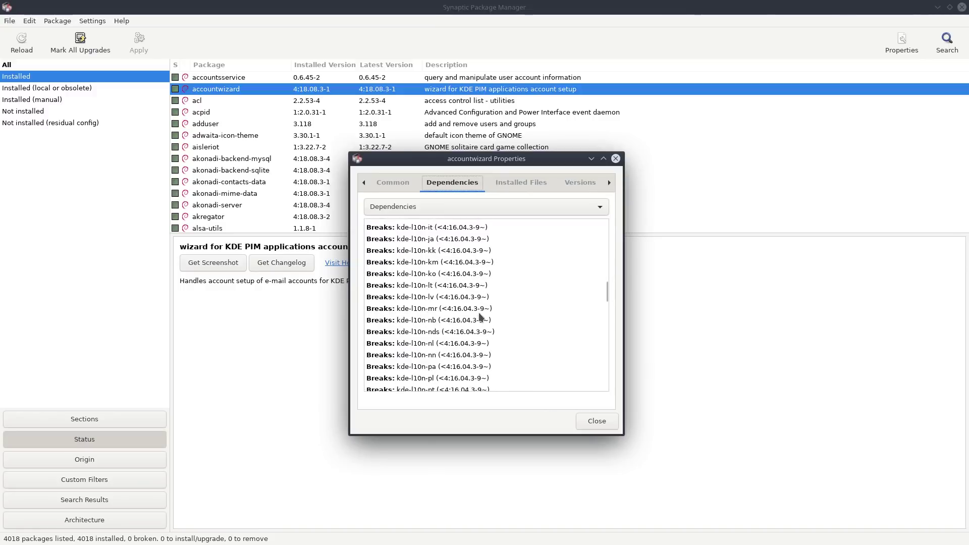
scroll(480, 316, down, 6)
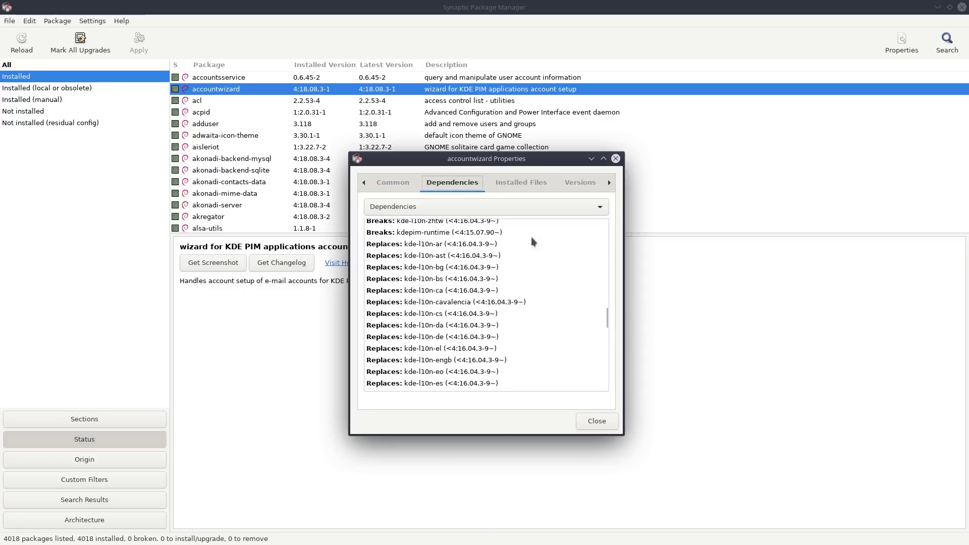
Review accountwizard's installed files, available versions and description, then close its properties
click(533, 191)
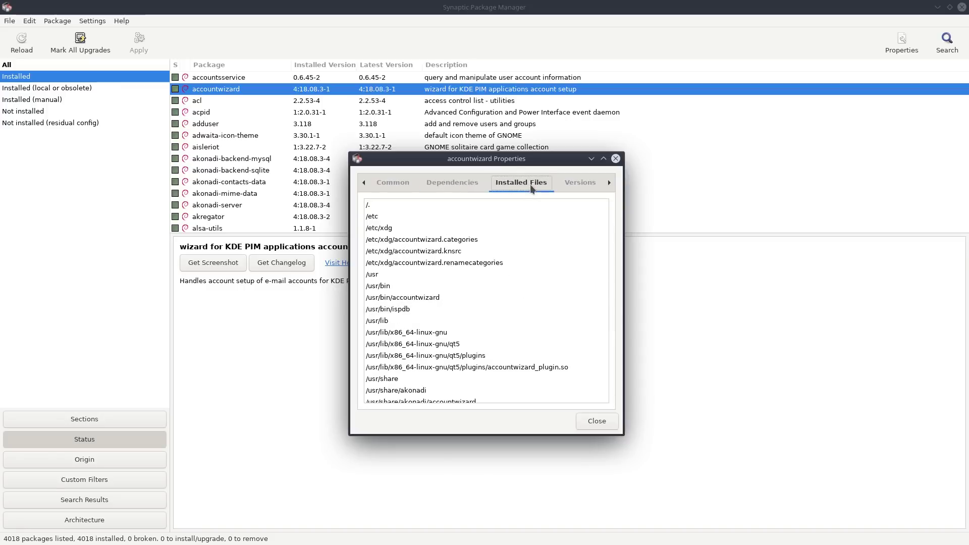
click(579, 188)
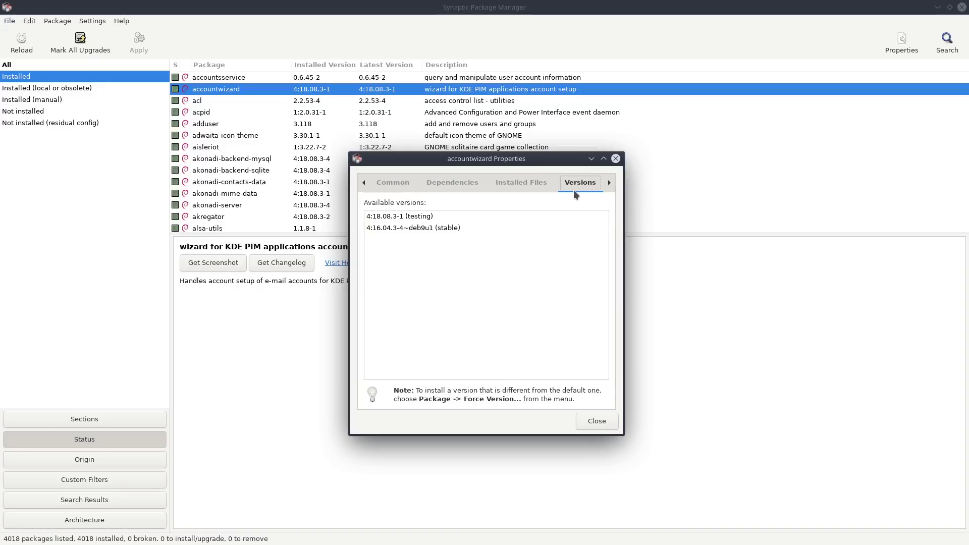
click(610, 184)
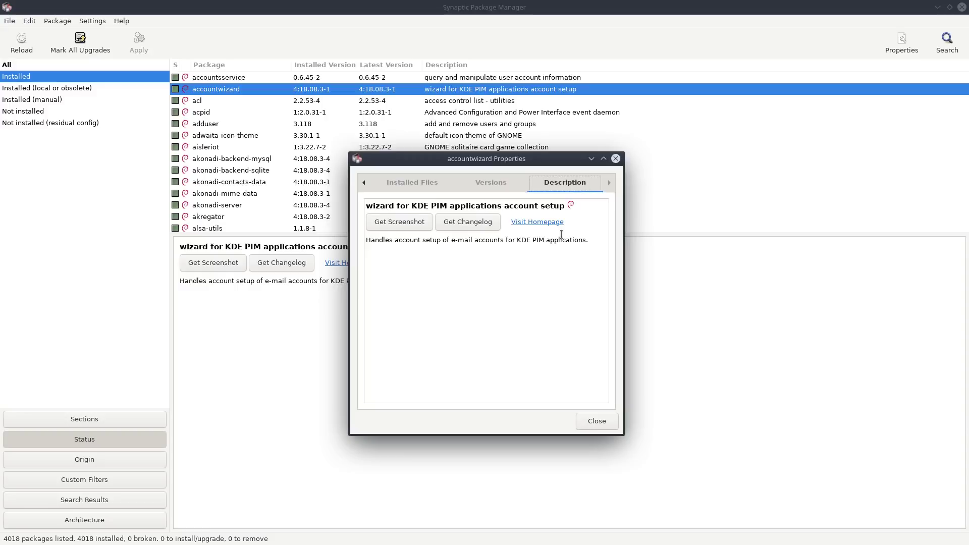
key(Escape)
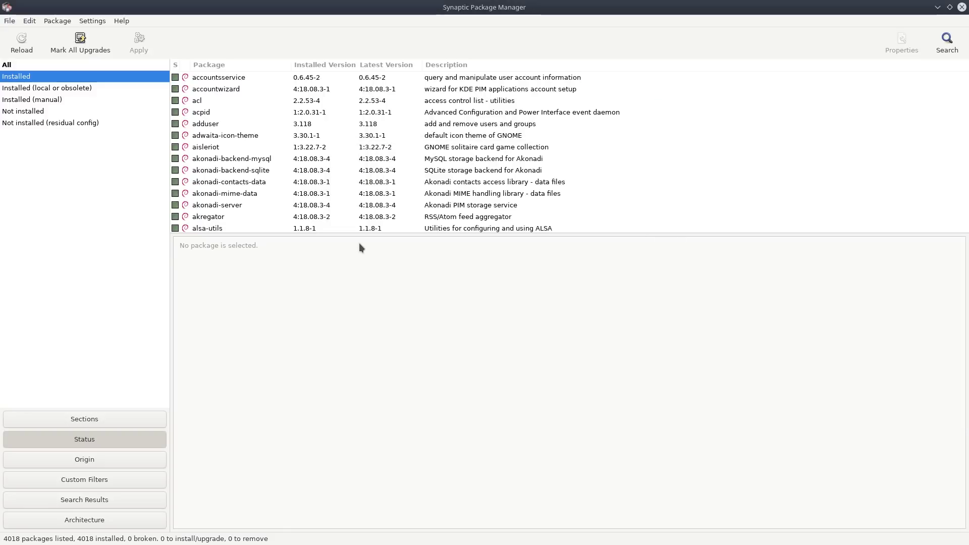